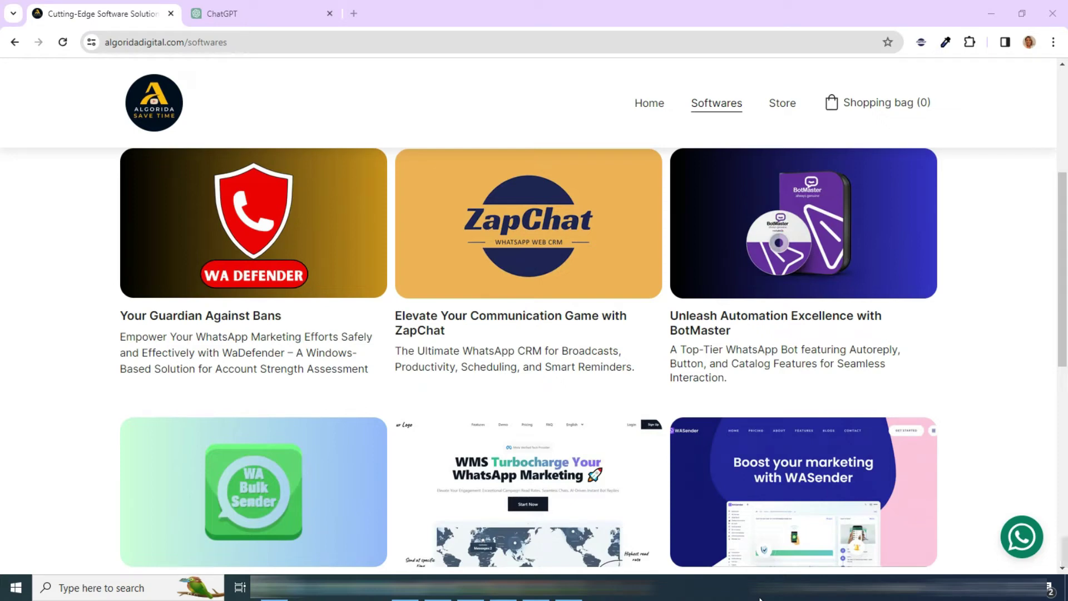
Open the BotMaster product site from its card in the Algorida softwares catalogue.
left_click(803, 253)
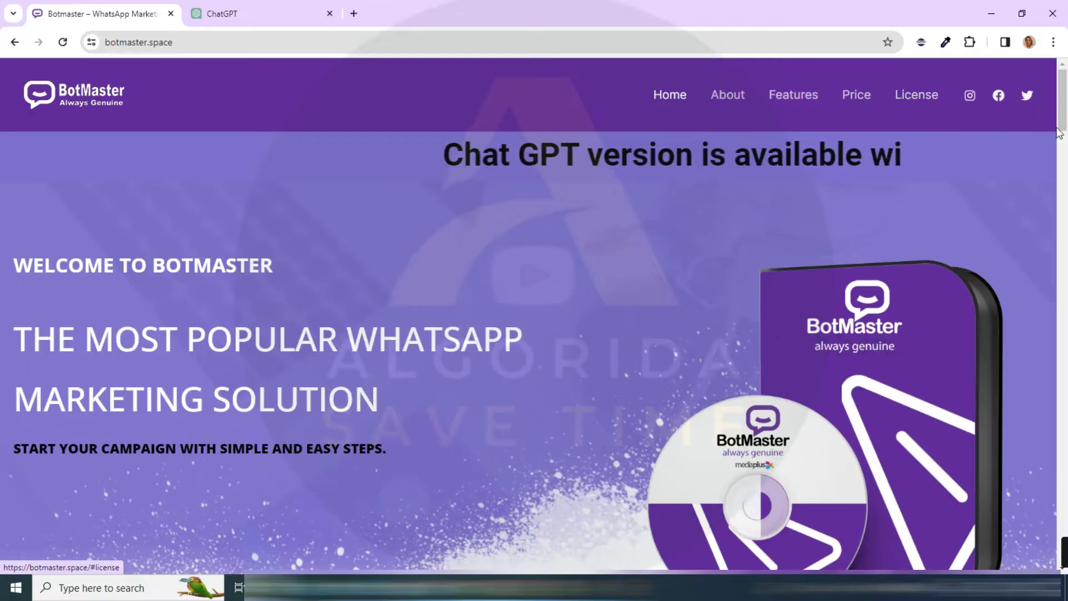
left_click_drag(1062, 101, 1062, 551)
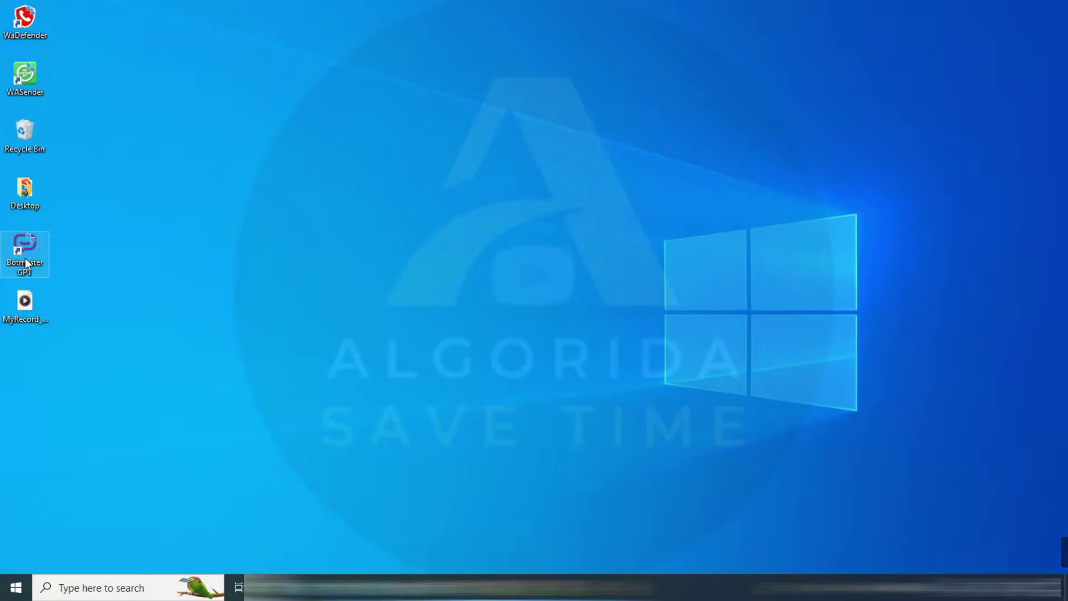
Launch Botmaster GPT from the desktop and wait for Connected and LoggedIn status.
double_click(28, 247)
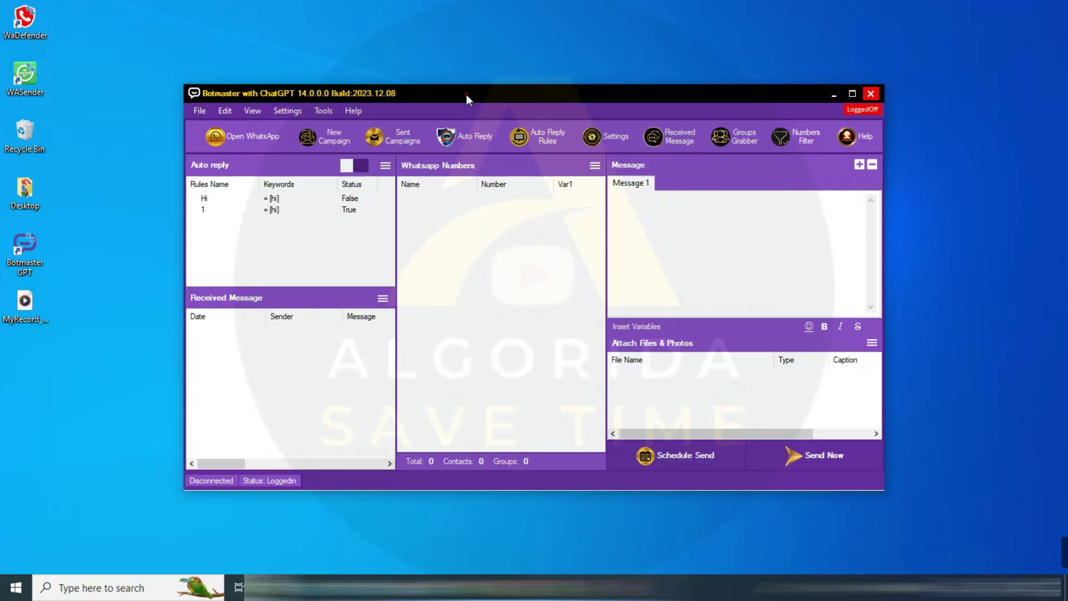
left_click_drag(467, 94, 465, 98)
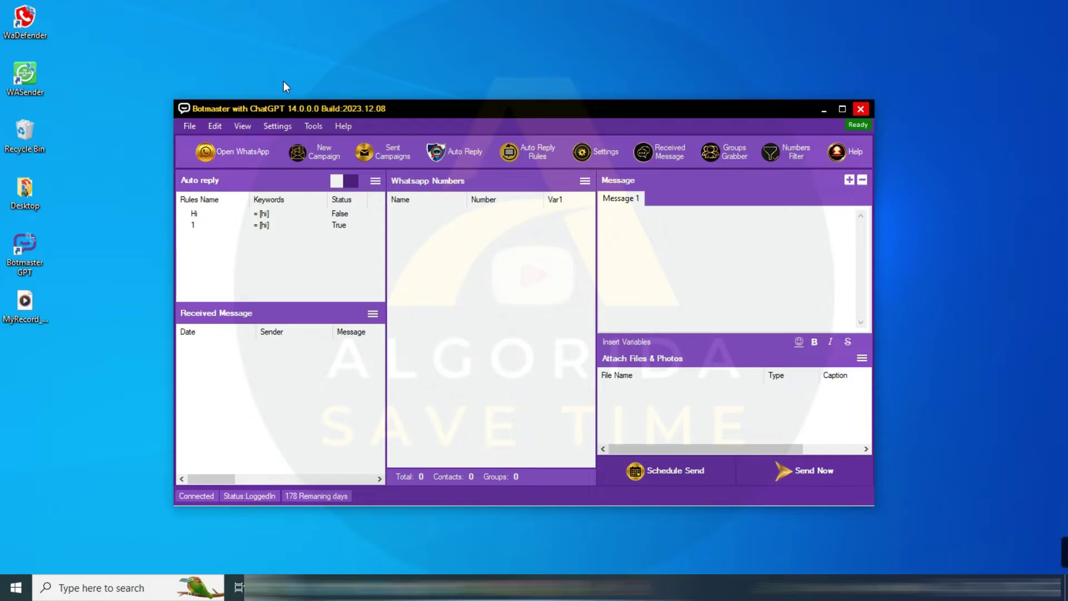
Show the ChatGPT tab of Sending Settings with the OpenAI API key and system message.
left_click(276, 126)
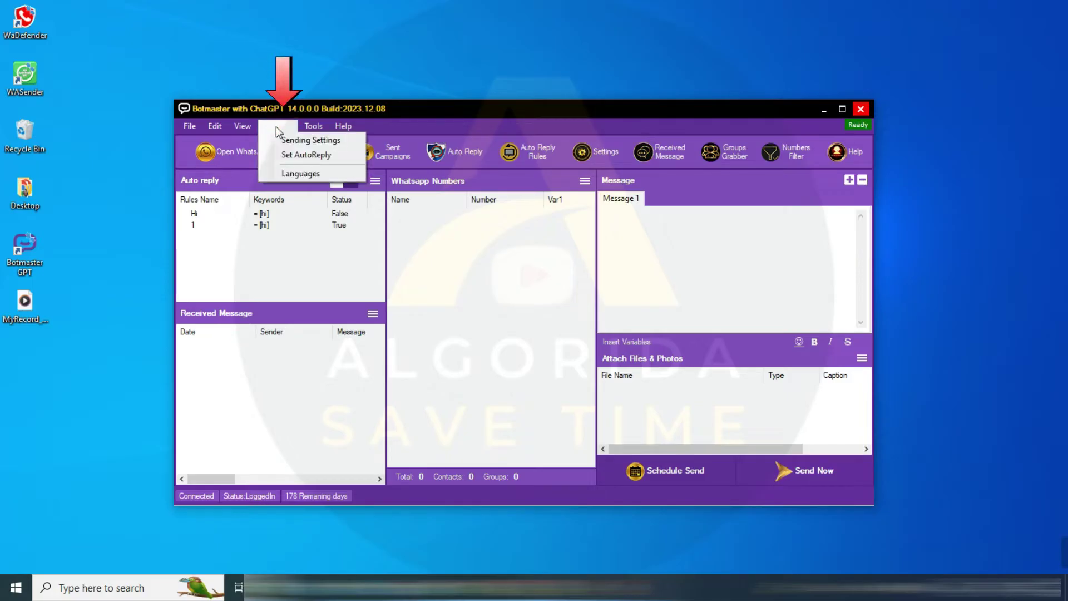
left_click(326, 143)
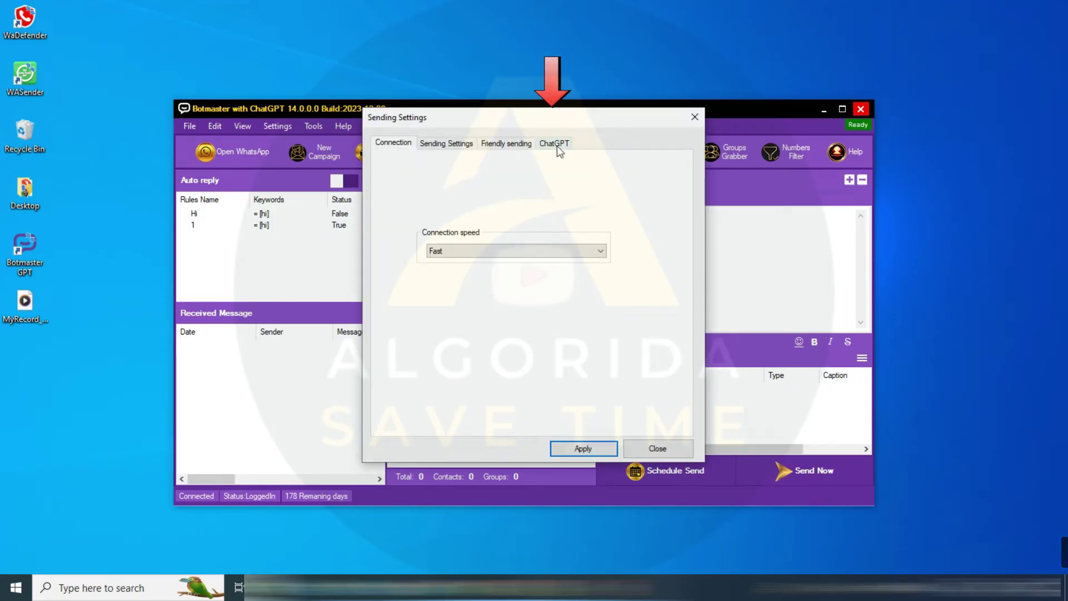
left_click(556, 144)
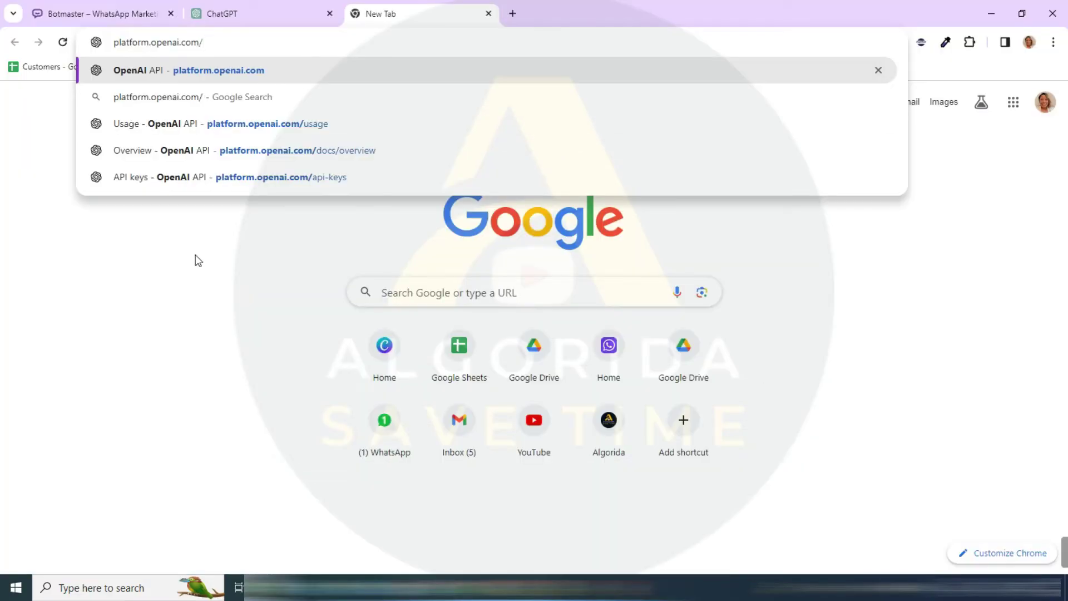
Sign in to platform.openai.com with the account password.
key("Return")
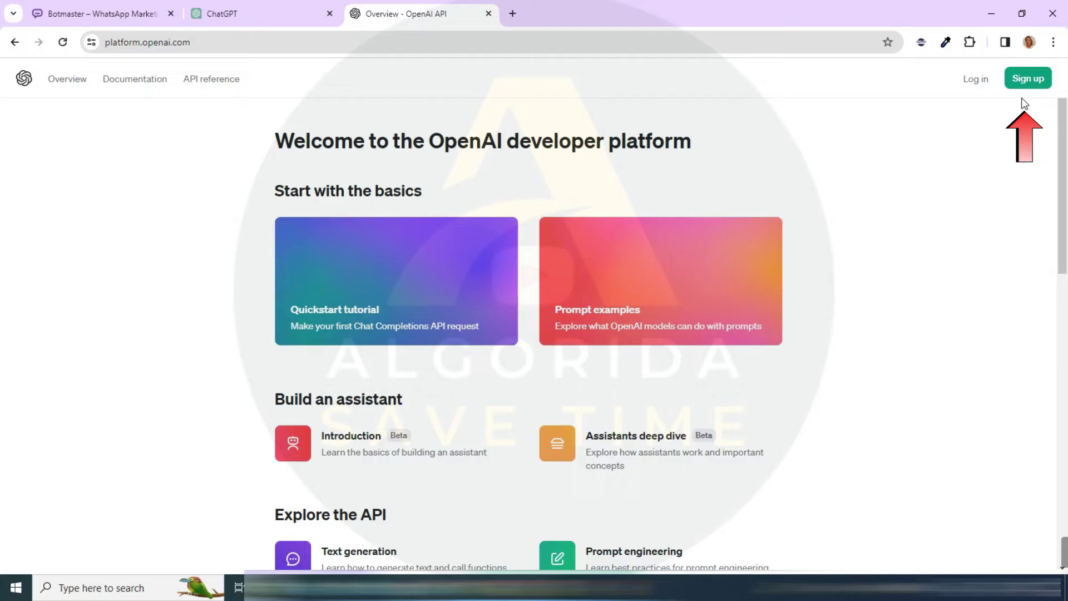
left_click(980, 79)
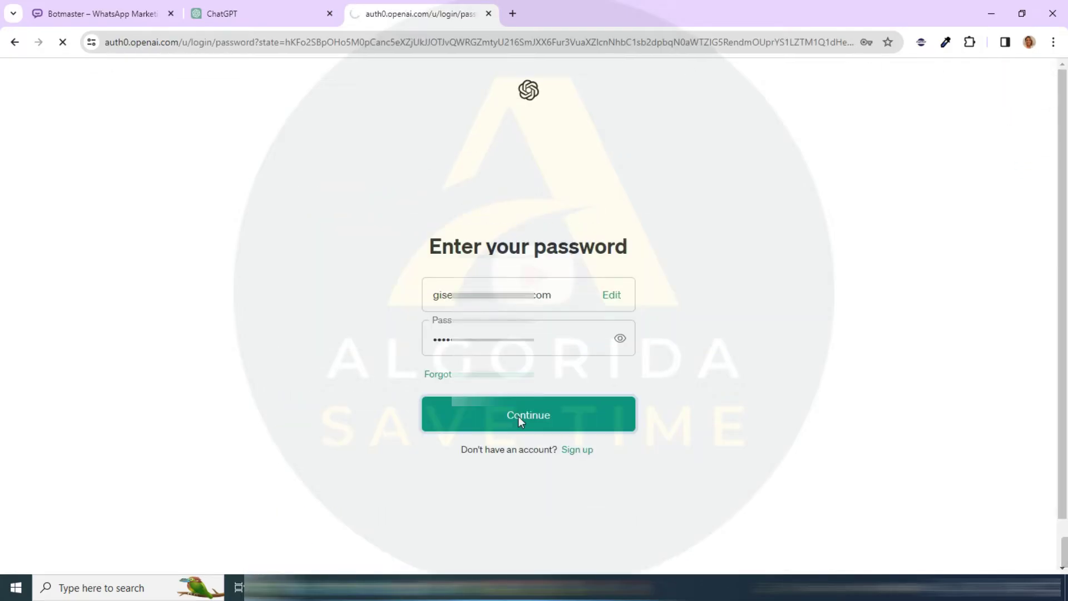
left_click(520, 420)
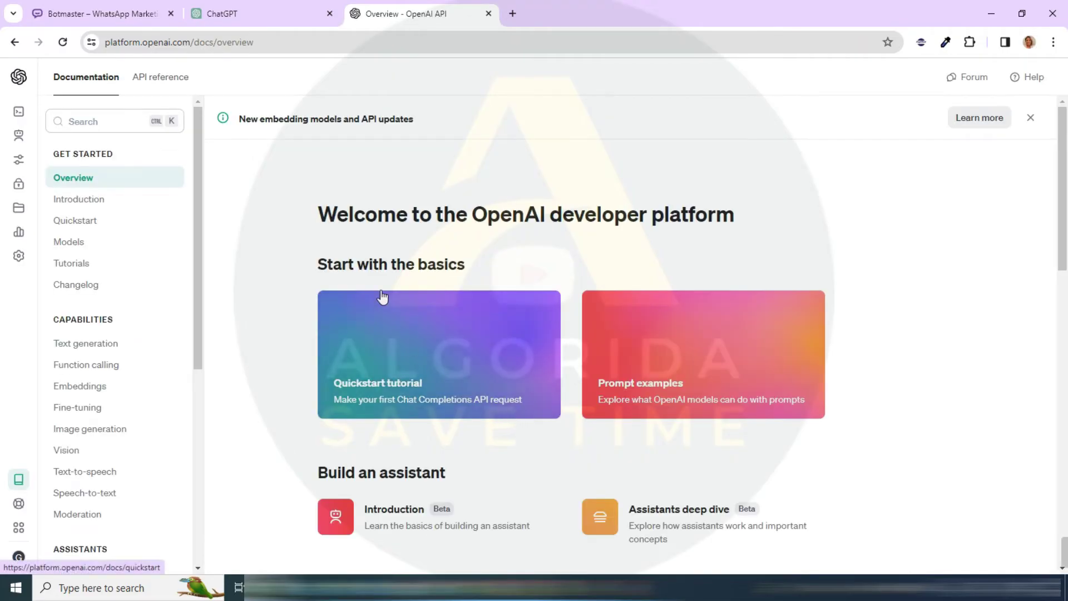
mouse_move(19, 185)
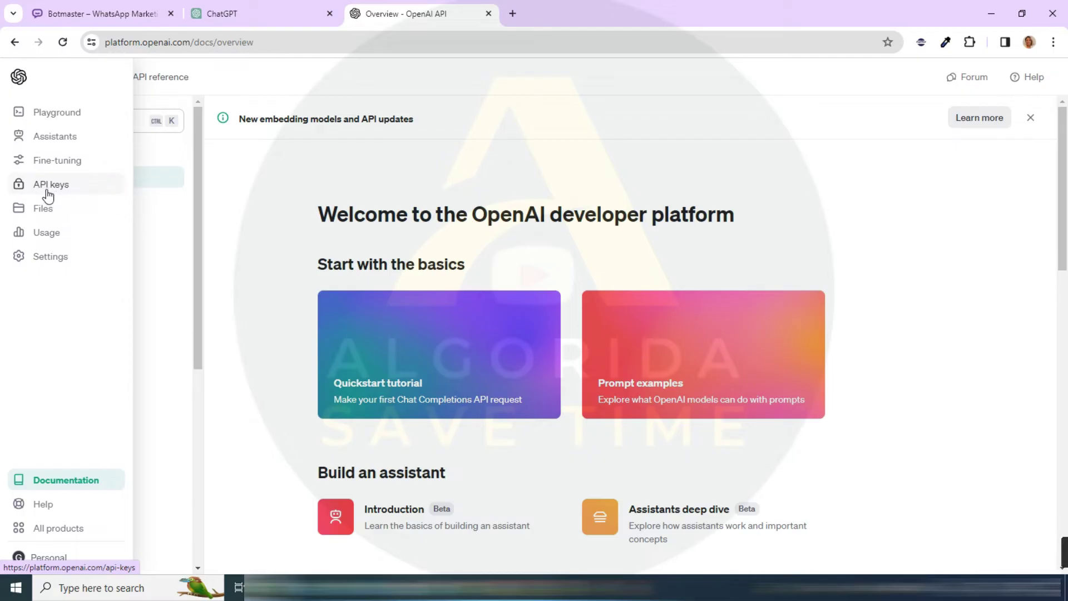
Create and copy a secret key named 'test', then view the Usage page.
left_click(47, 187)
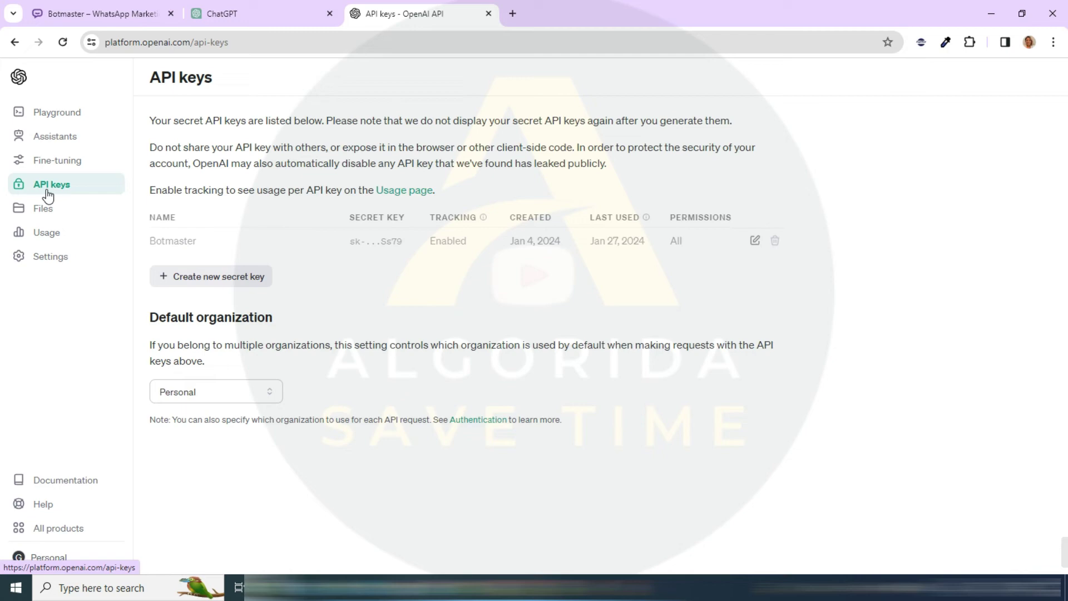
left_click(219, 284)
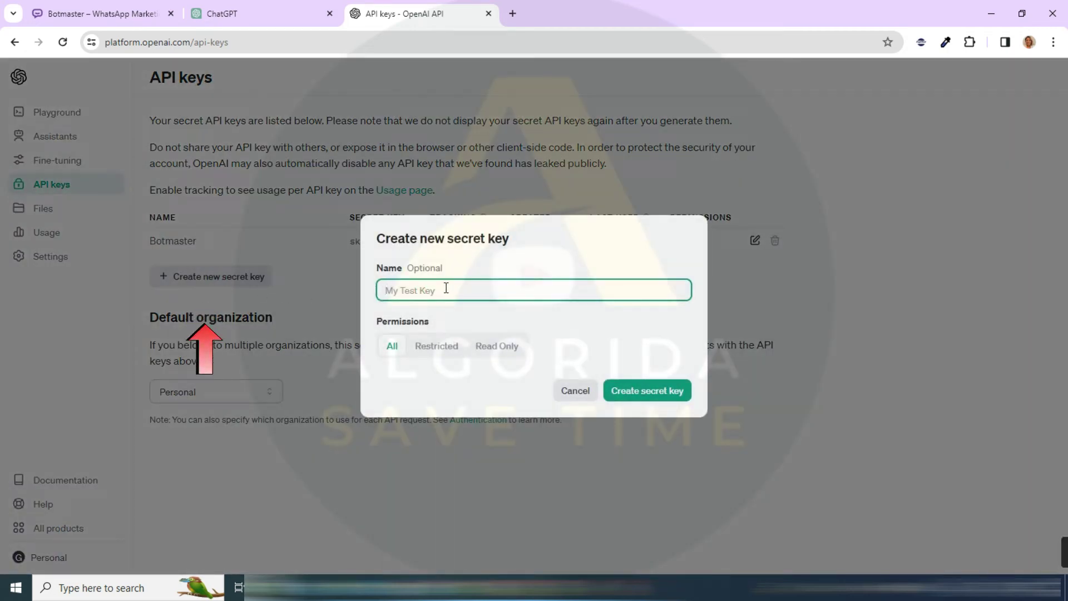
type("test")
left_click(648, 391)
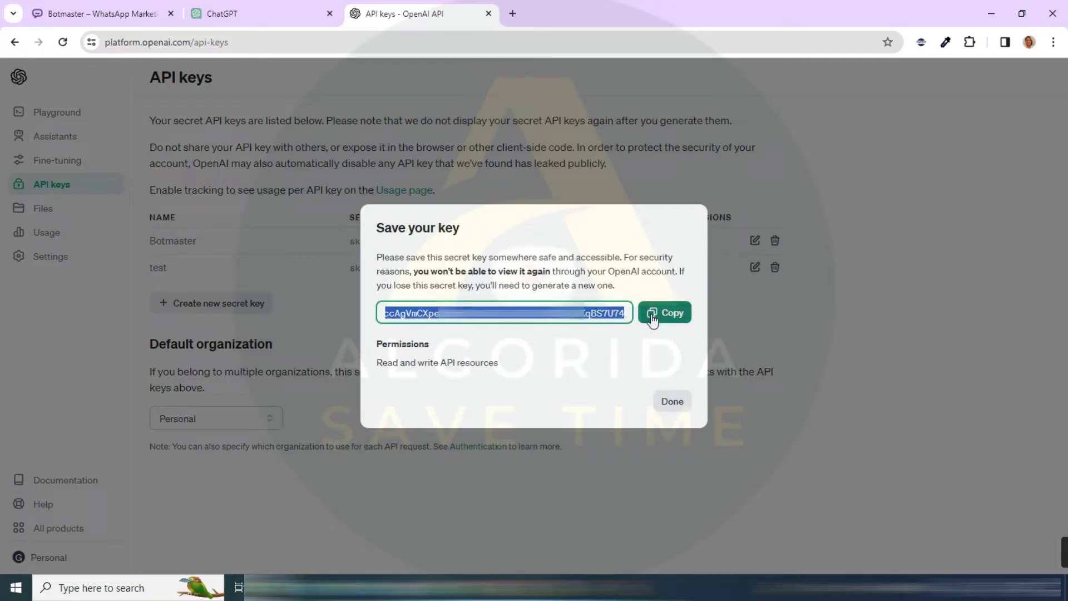
left_click(664, 313)
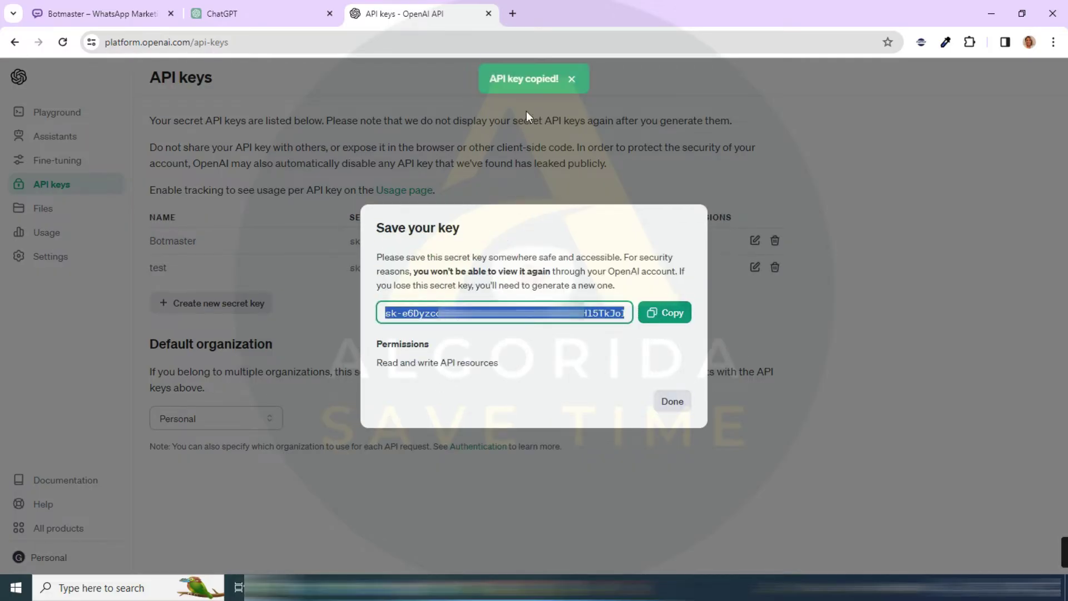
left_click(672, 400)
left_click(46, 233)
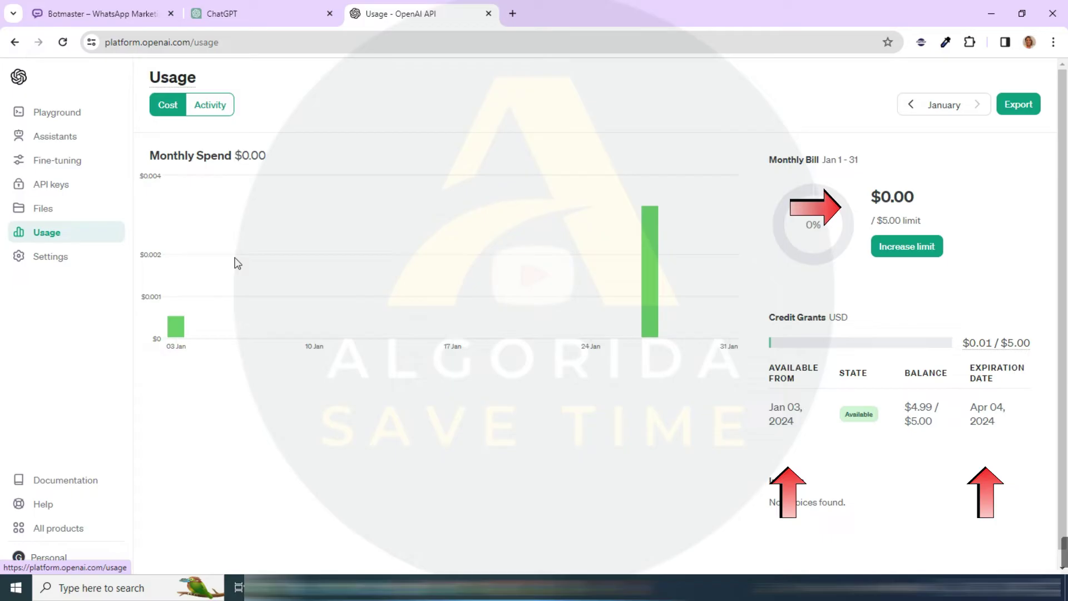
left_click_drag(906, 407, 932, 423)
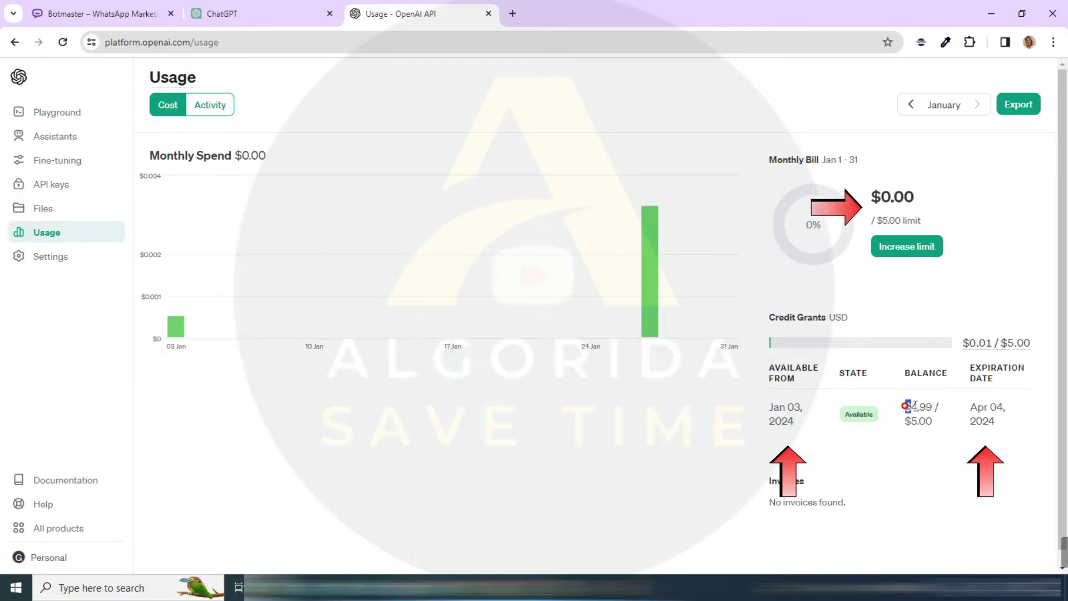
left_click_drag(770, 406, 798, 425)
left_click_drag(971, 406, 993, 423)
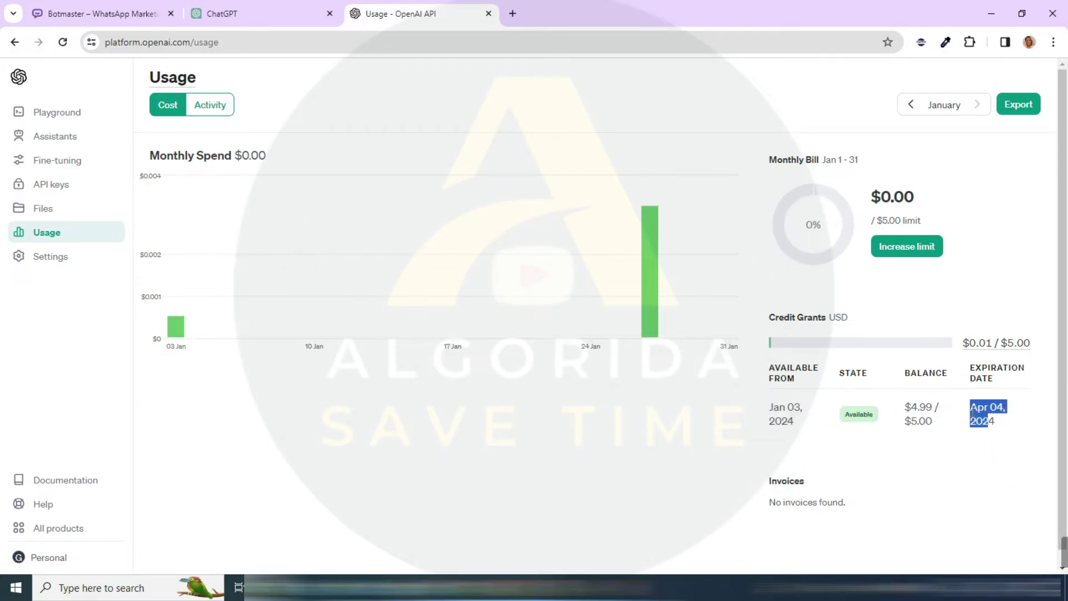
left_click_drag(871, 221, 916, 221)
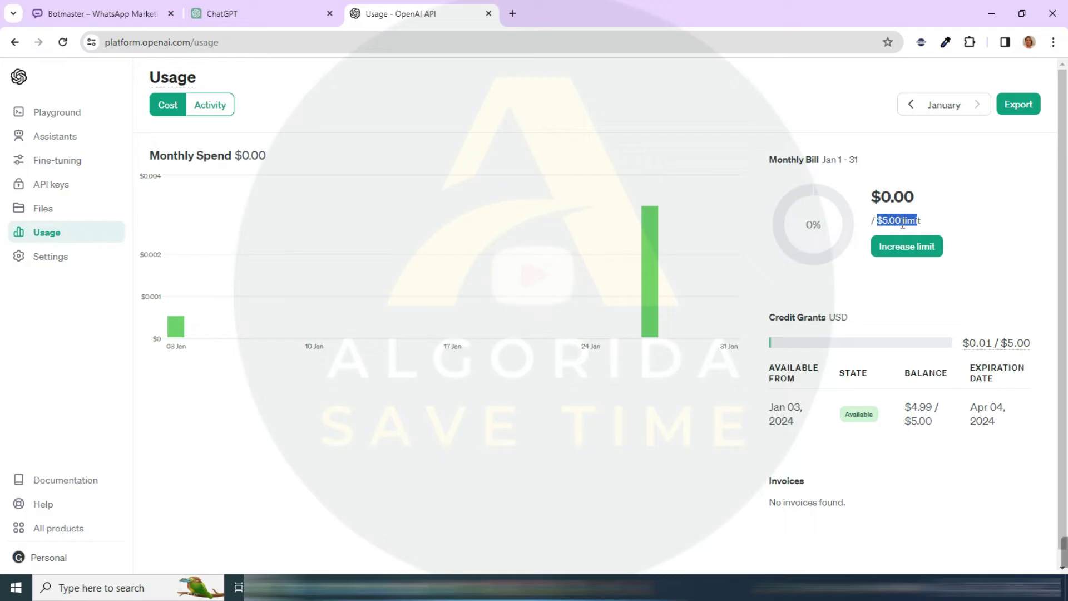
Review the API key and system message on Botmaster's ChatGPT tab, then apply and close.
left_click(238, 588)
left_click(550, 517)
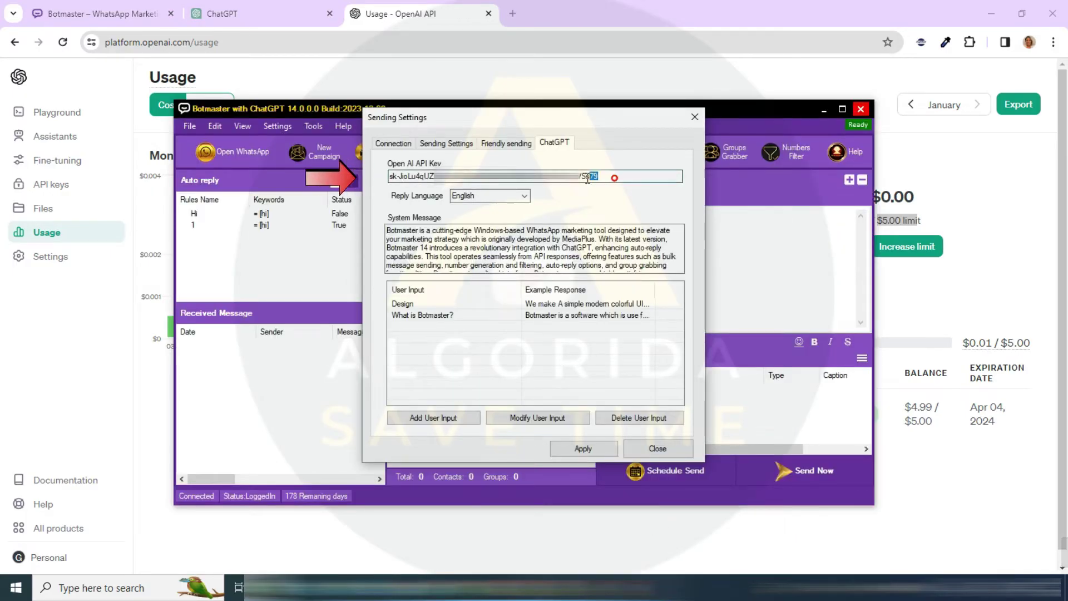
triple_click(399, 177)
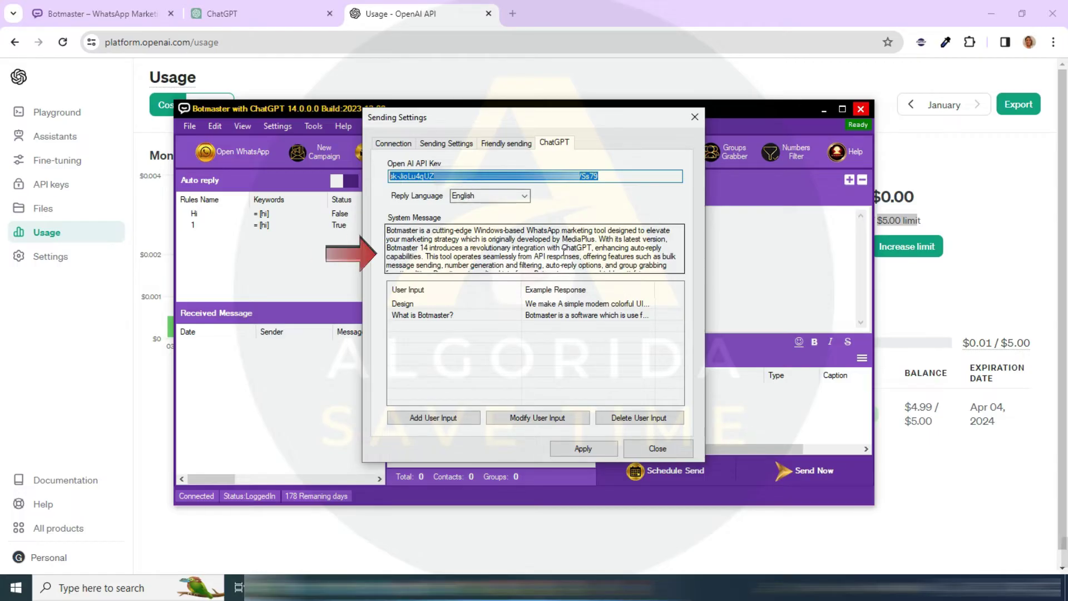
left_click(388, 231)
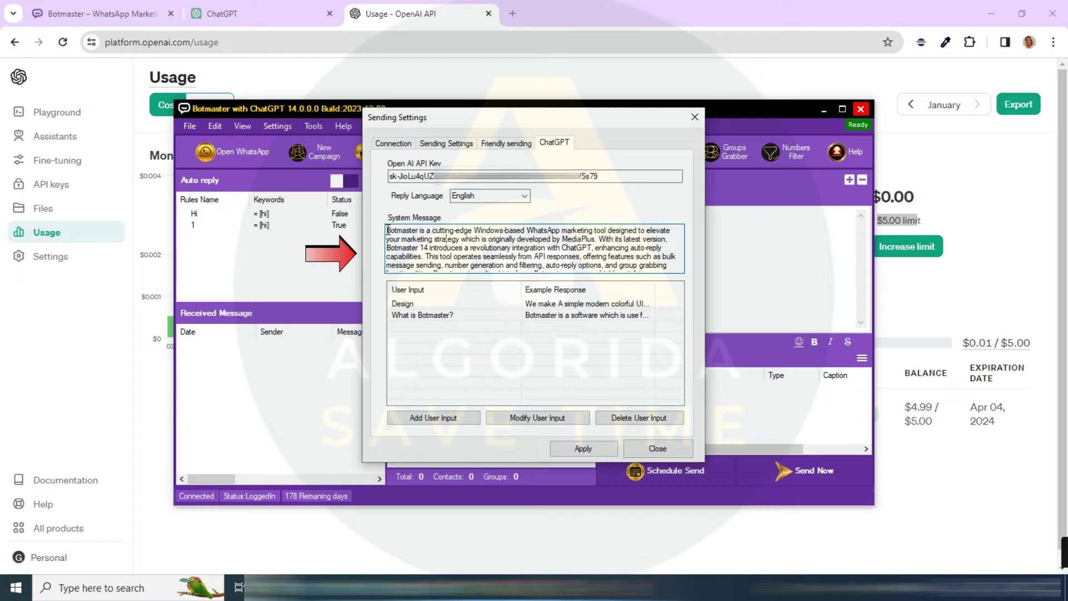
left_click_drag(388, 230, 538, 289)
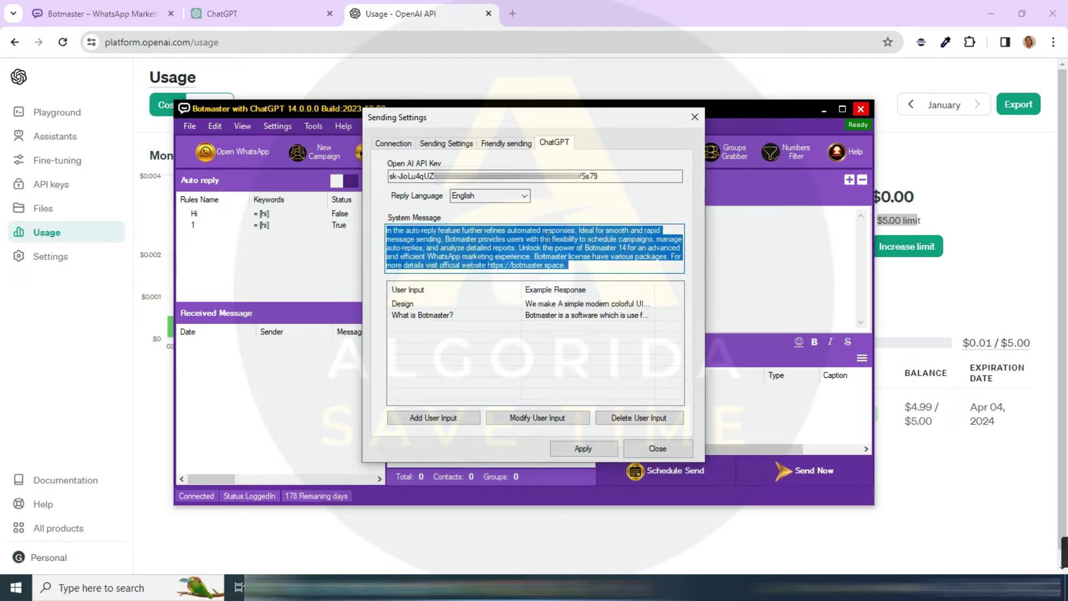
left_click(582, 449)
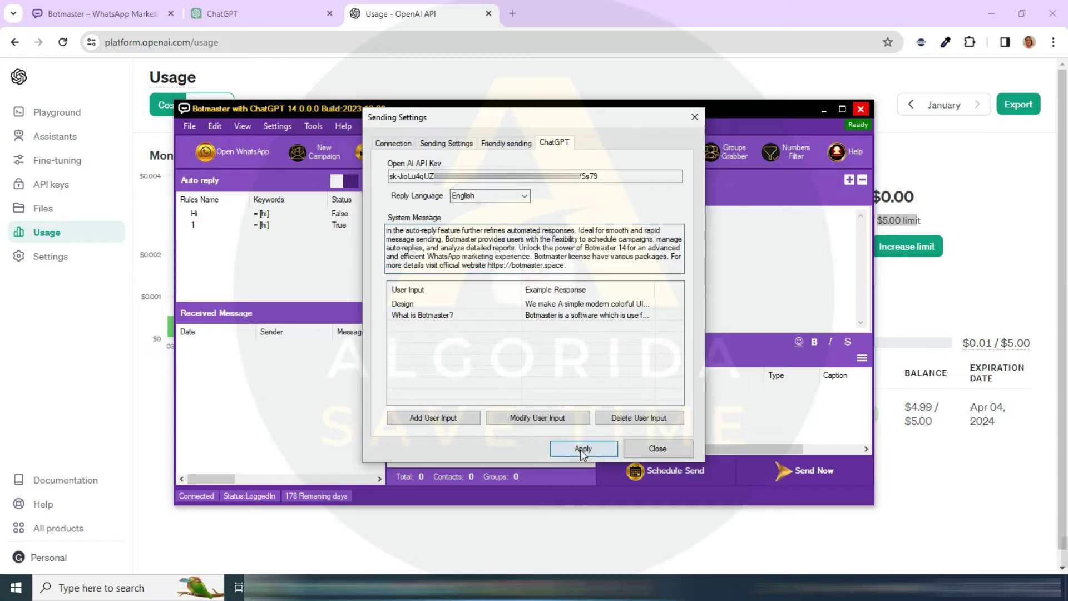
left_click(659, 449)
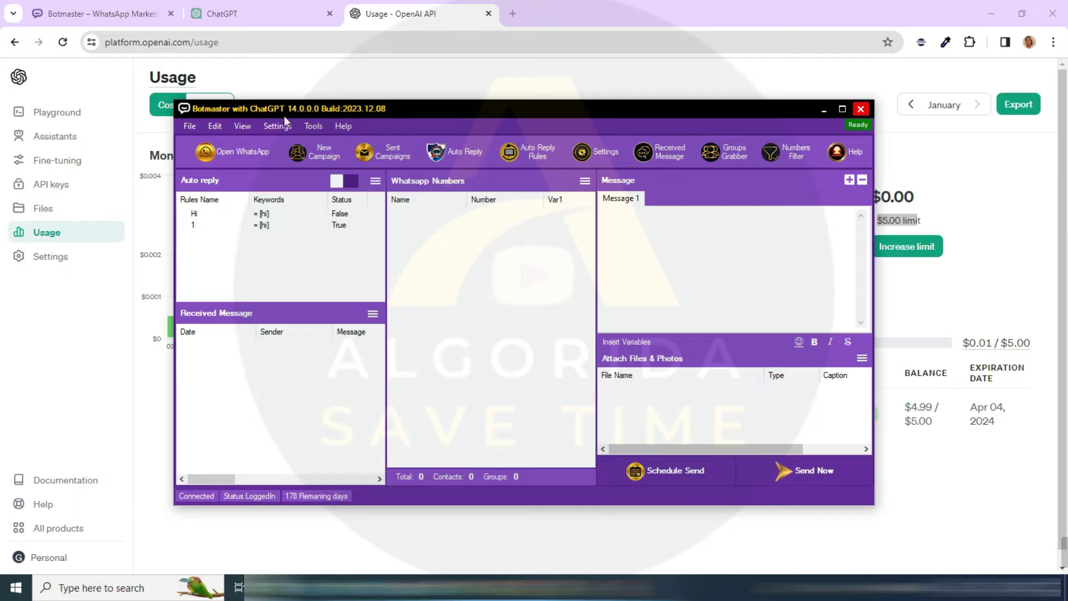
Turn on 'Enabled ChatGPT Reply' in the Auto reply menu and recheck it.
left_click(376, 182)
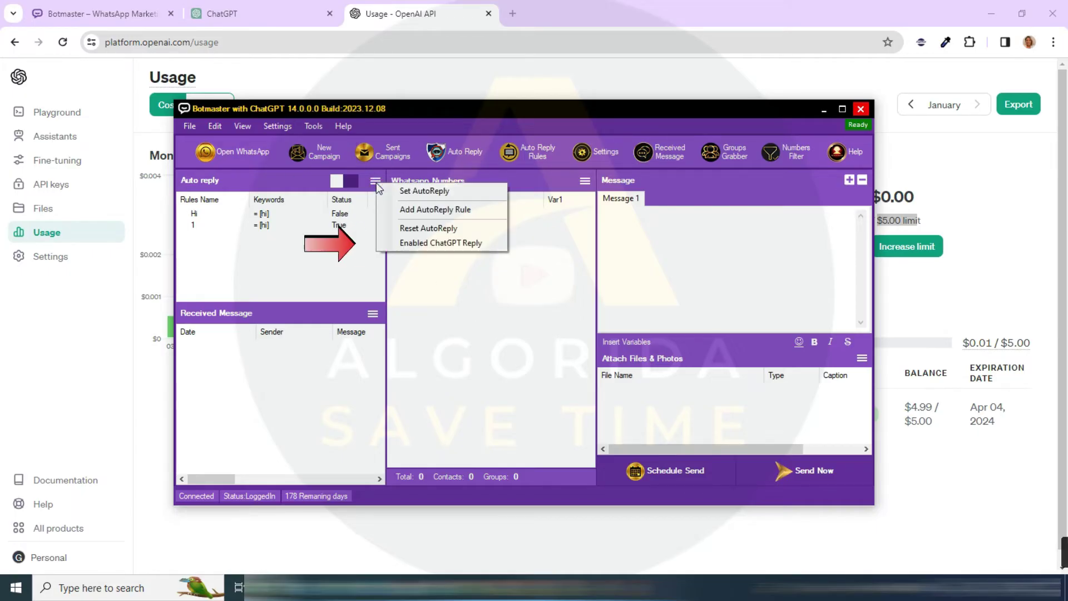
left_click(416, 245)
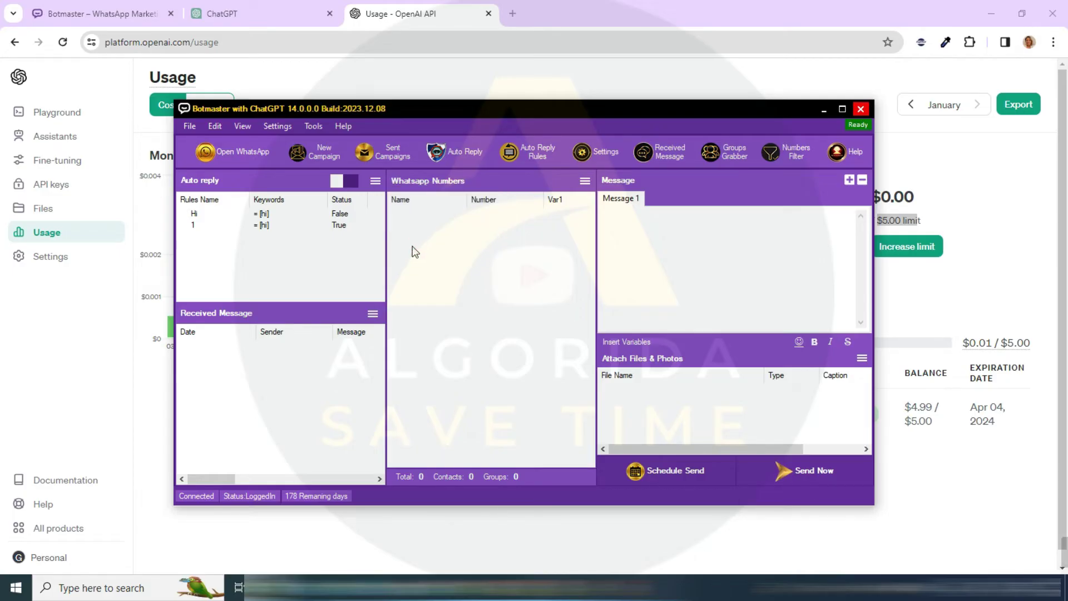
left_click(376, 183)
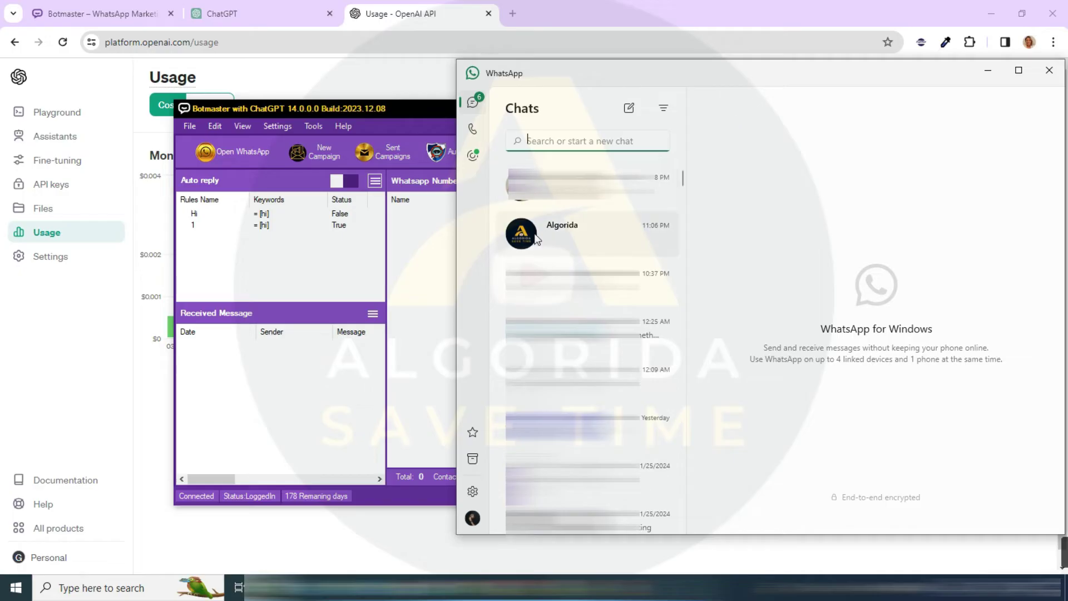
In the Algorida chat, send 'hi' and 'tell me about botmaster', then read the full reply.
left_click(540, 233)
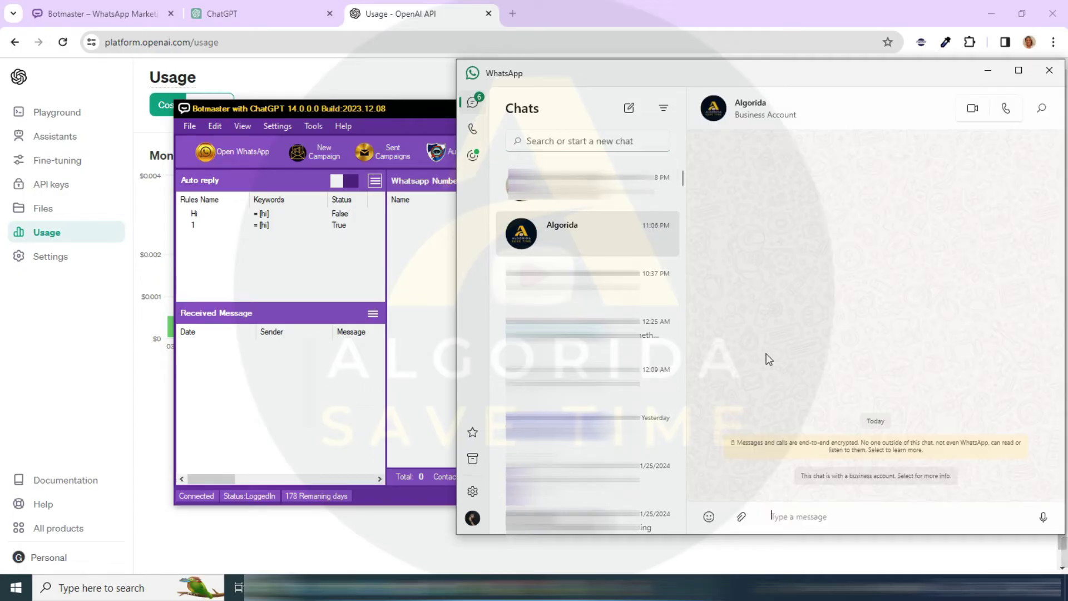
left_click(795, 516)
type("hi")
key("Return")
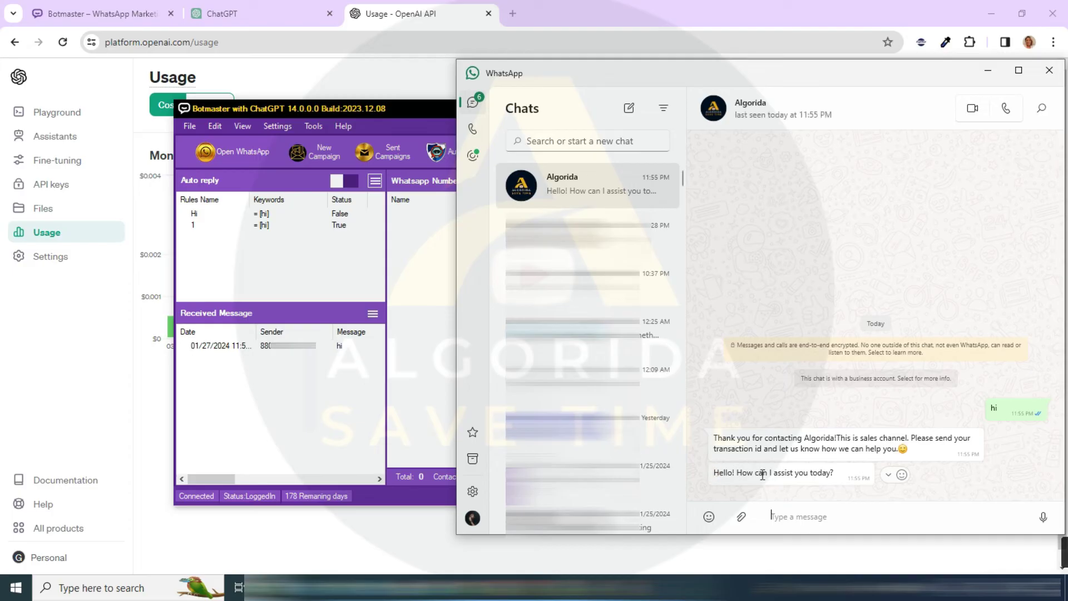
type("tell me about botmaster")
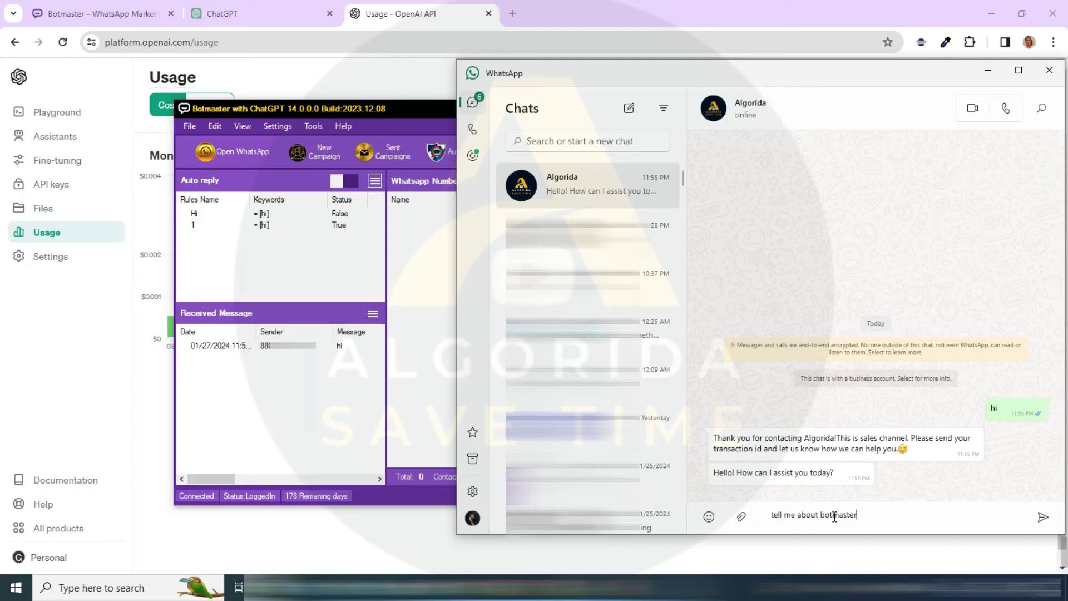
key("Return")
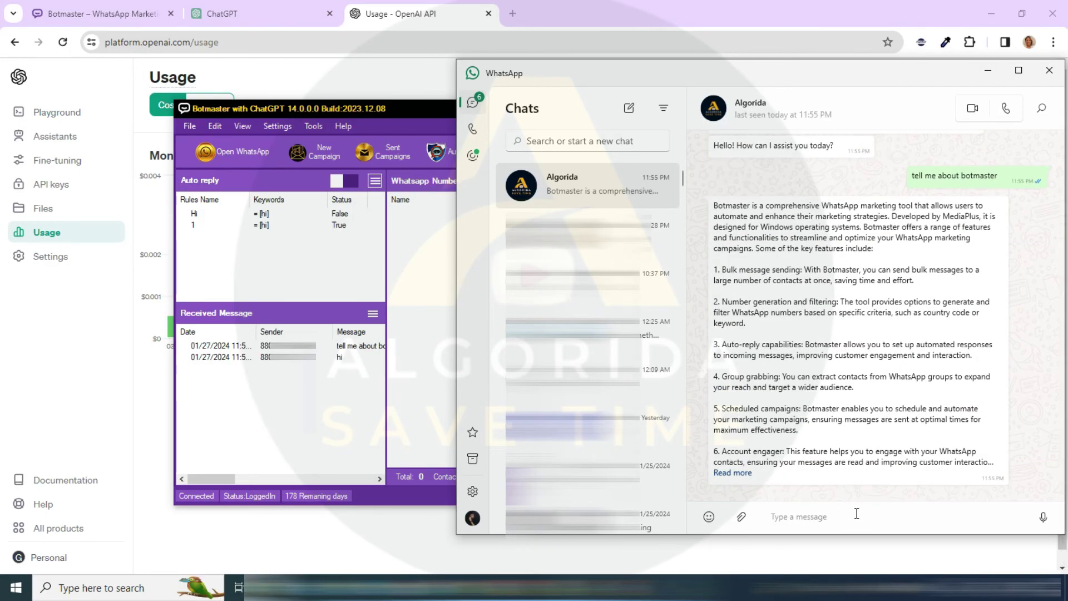
left_click(732, 473)
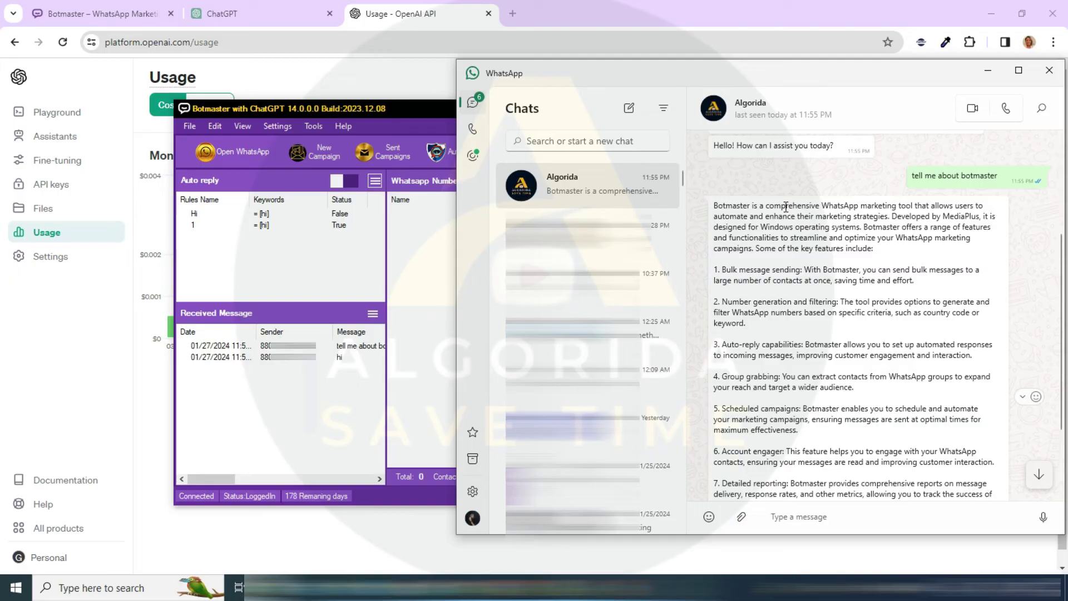
left_click_drag(784, 206, 840, 207)
left_click_drag(804, 251, 875, 250)
scroll(762, 279, "down", 2)
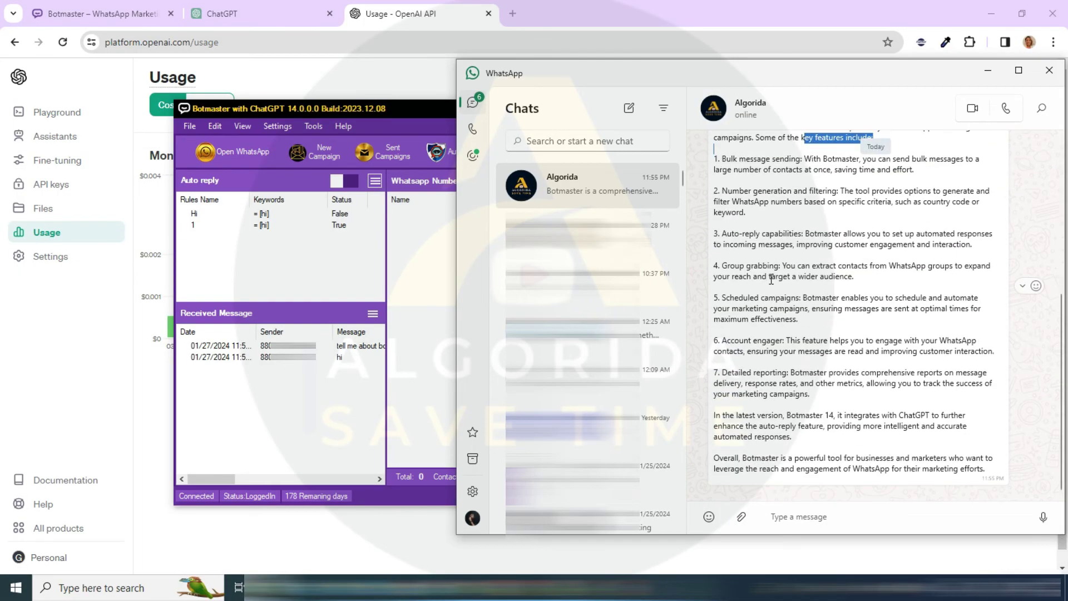
left_click(917, 416)
double_click(782, 458)
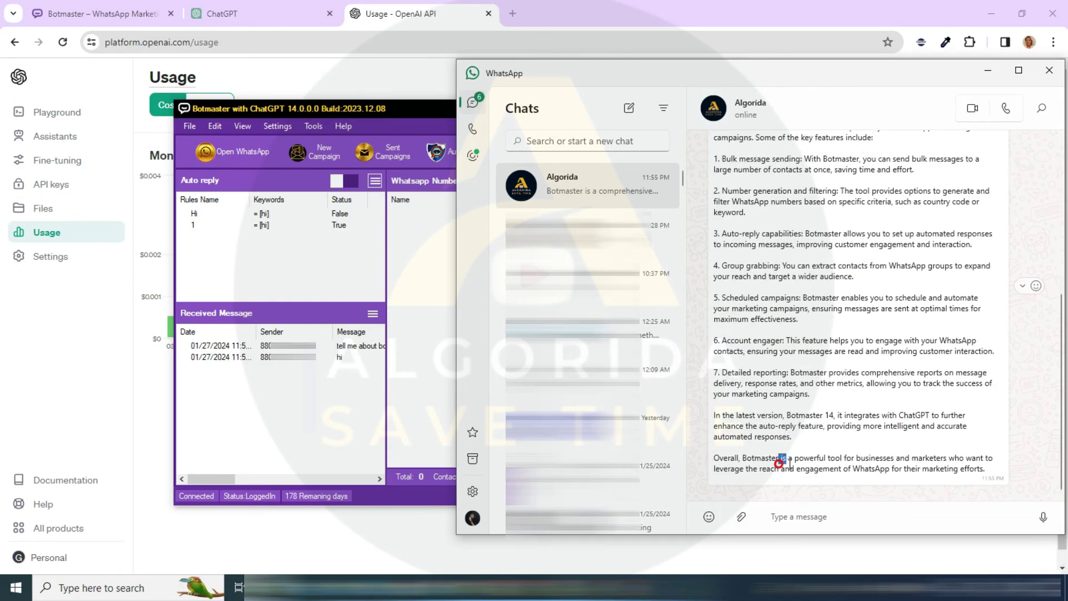
left_click_drag(782, 457, 977, 470)
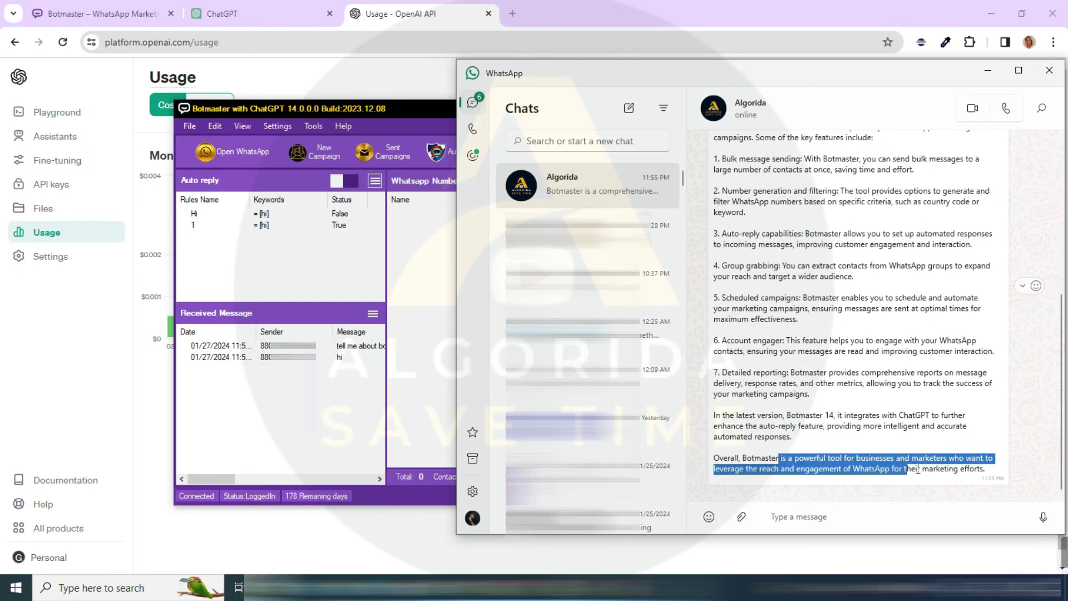
Send 'How can I contact?' and 'How are you?' and review the bot's answer.
left_click(833, 518)
type("How can ")
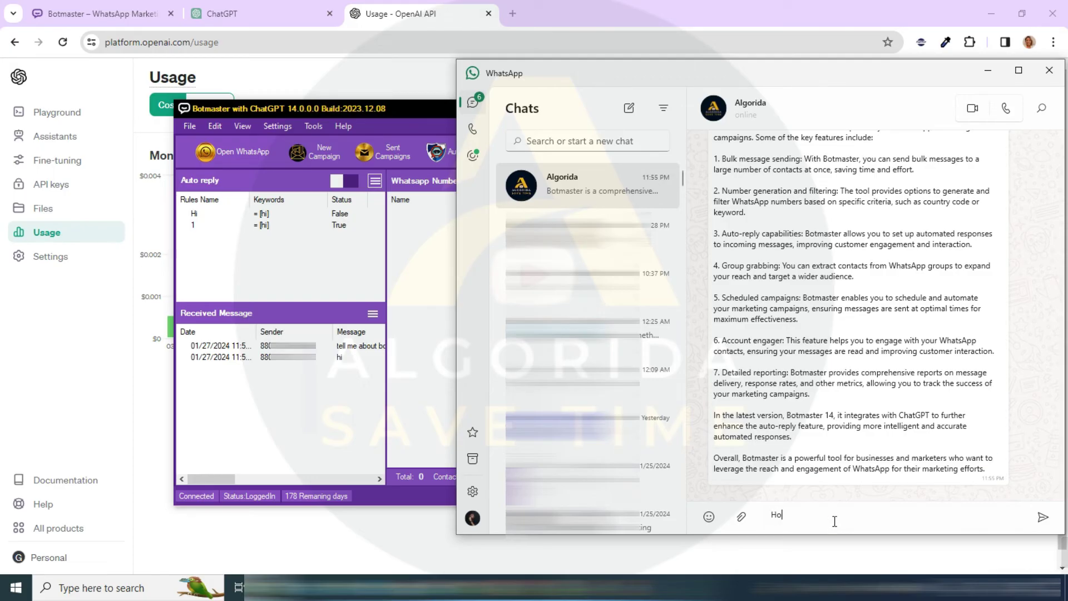
type("I contact?")
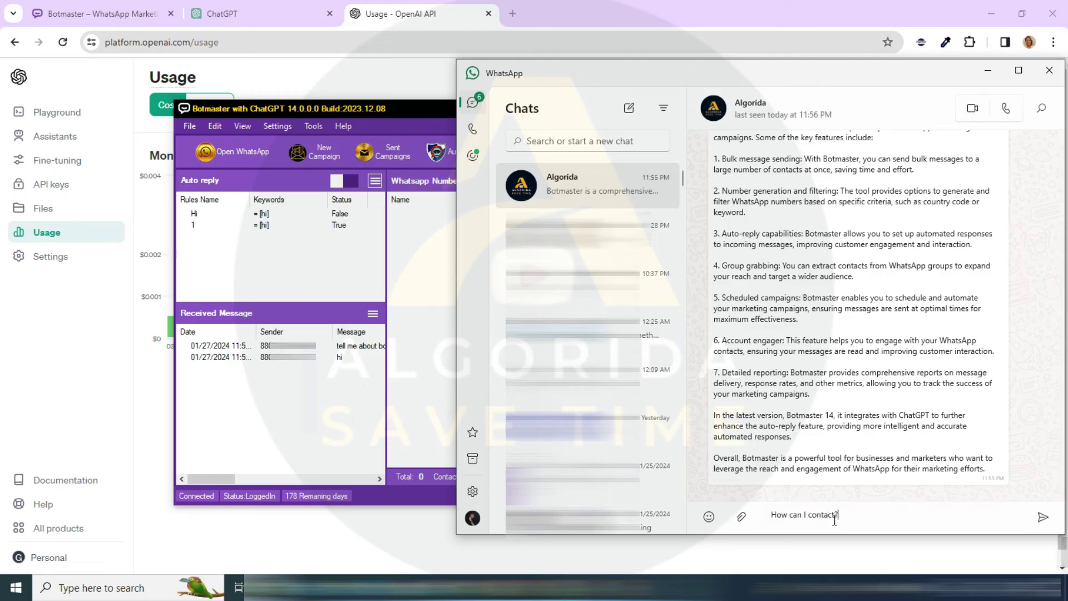
key("Return")
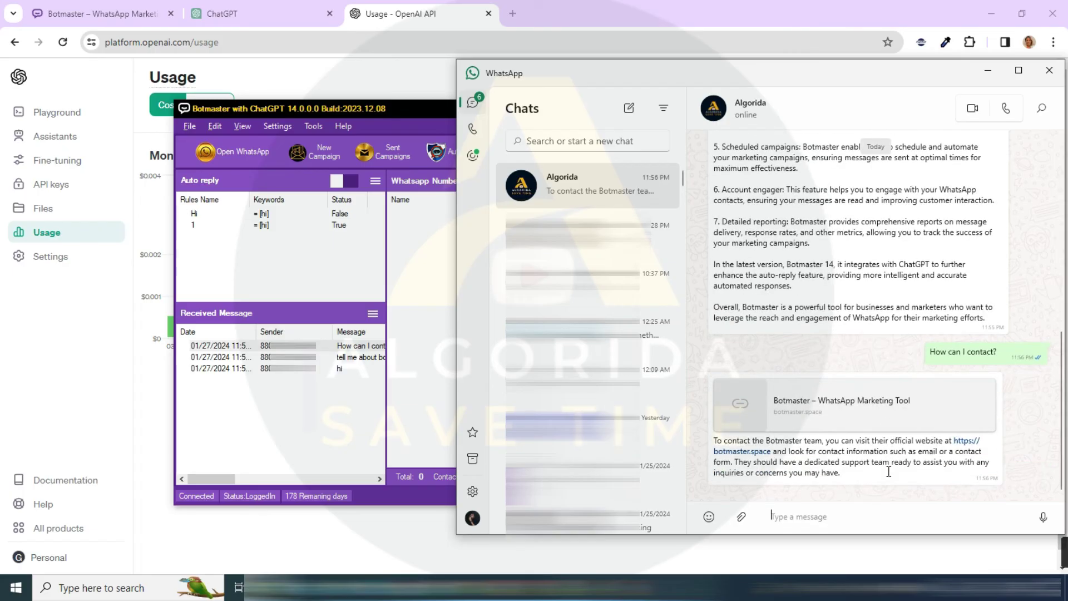
mouse_move(851, 451)
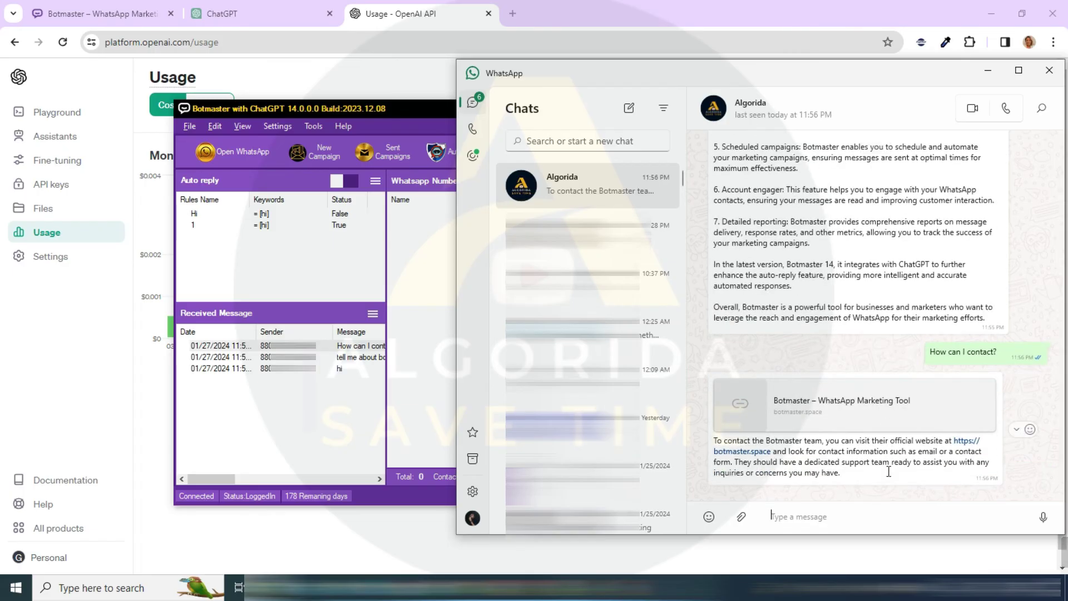
type("How are")
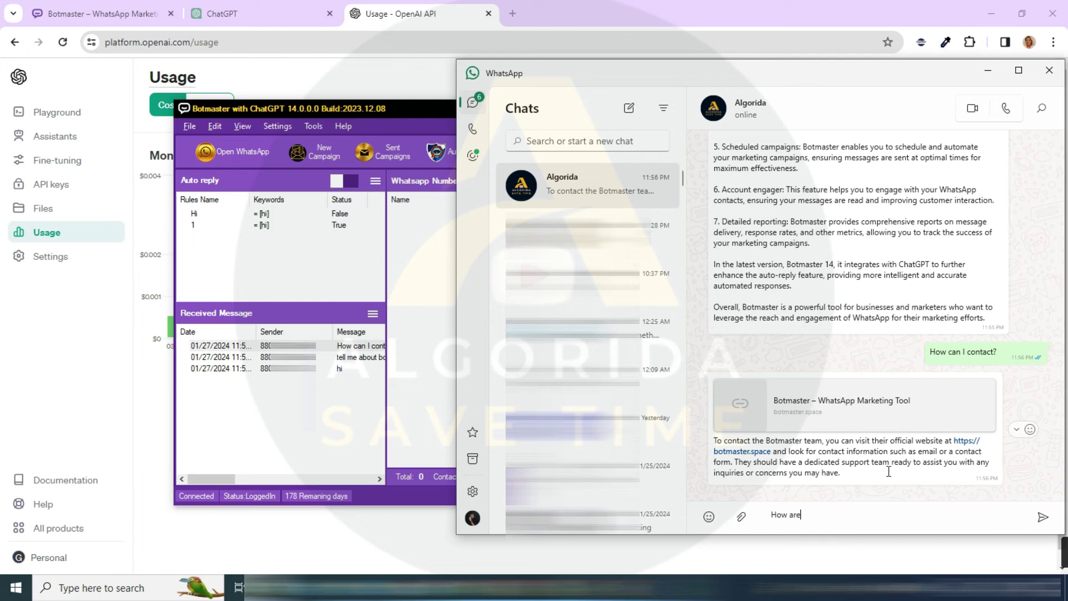
type("?")
key("Return")
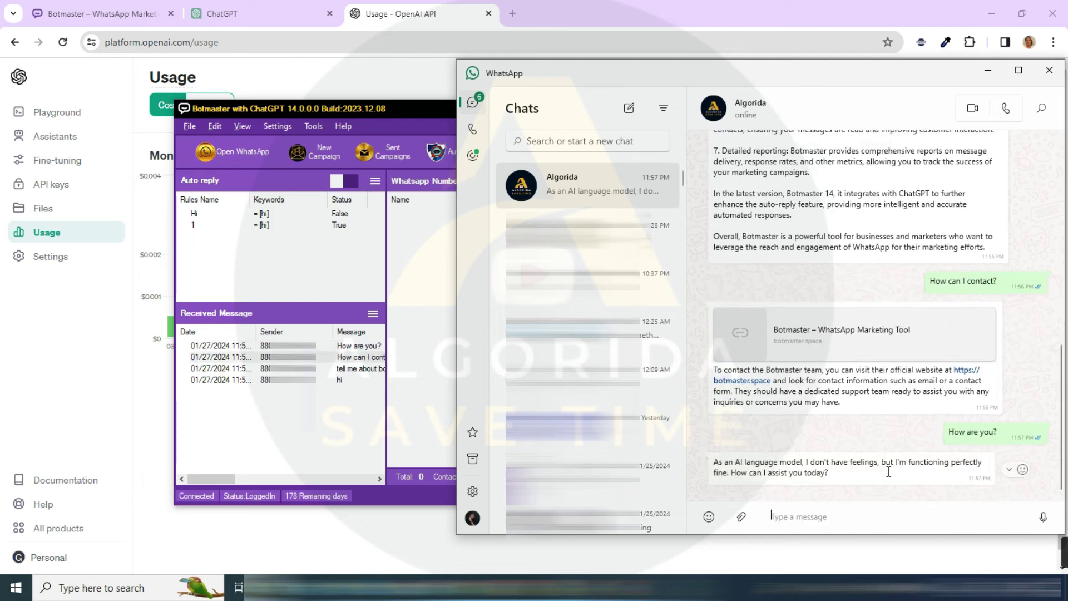
left_click_drag(714, 462, 828, 474)
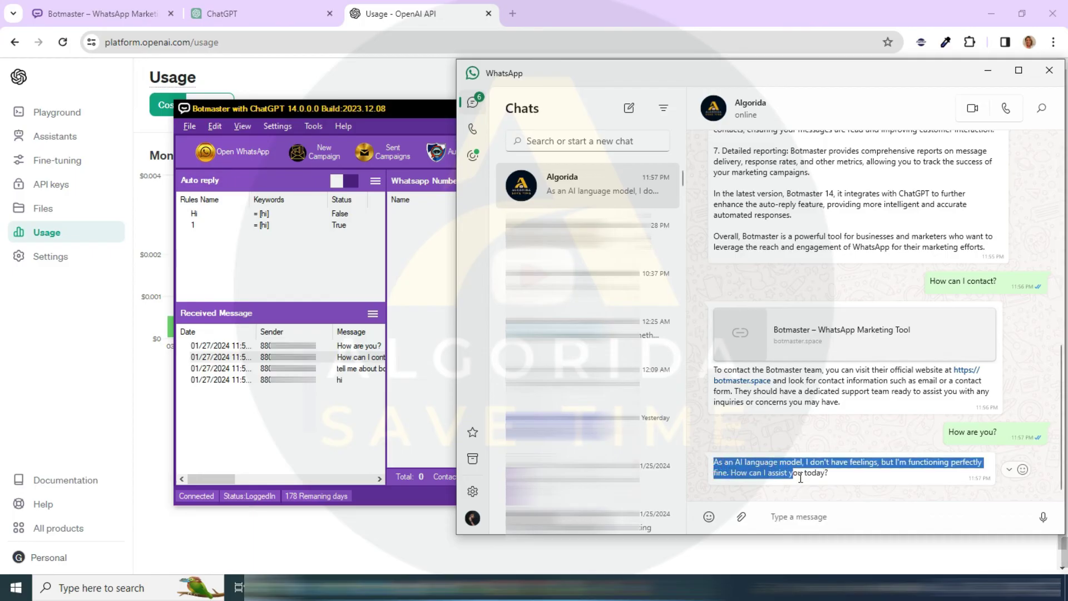
left_click(832, 510)
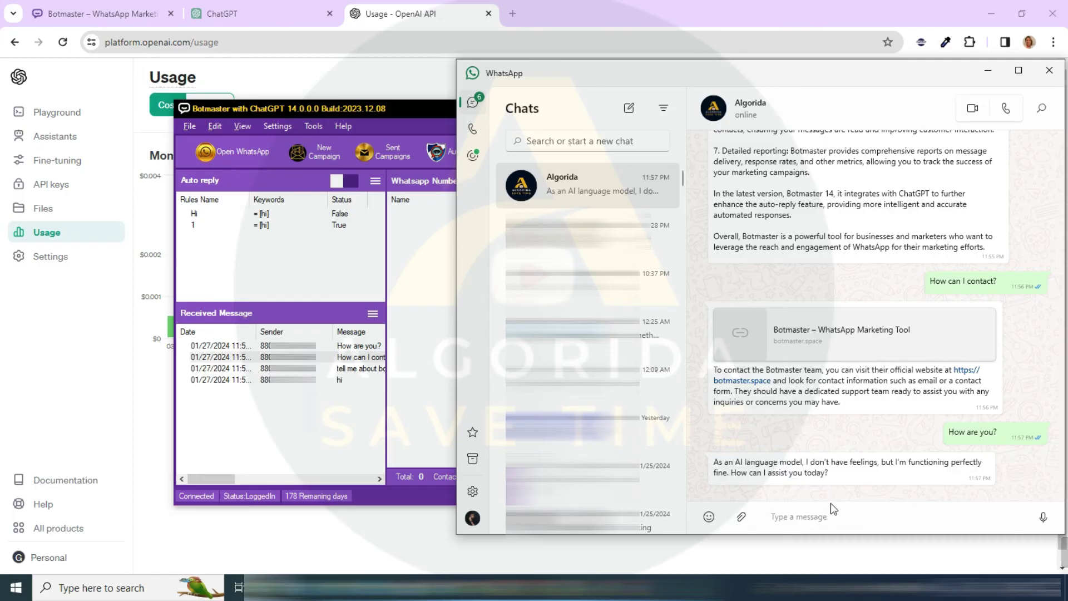
Close WhatsApp and confirm 'Enabled ChatGPT Reply' is still checked in the Auto reply menu.
left_click(1049, 70)
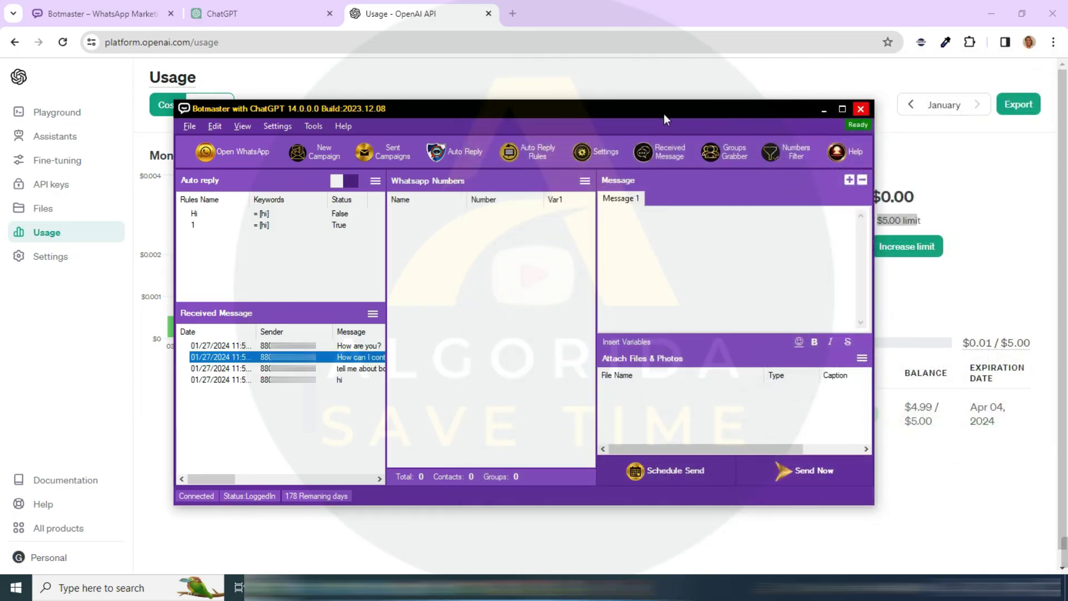
left_click(374, 181)
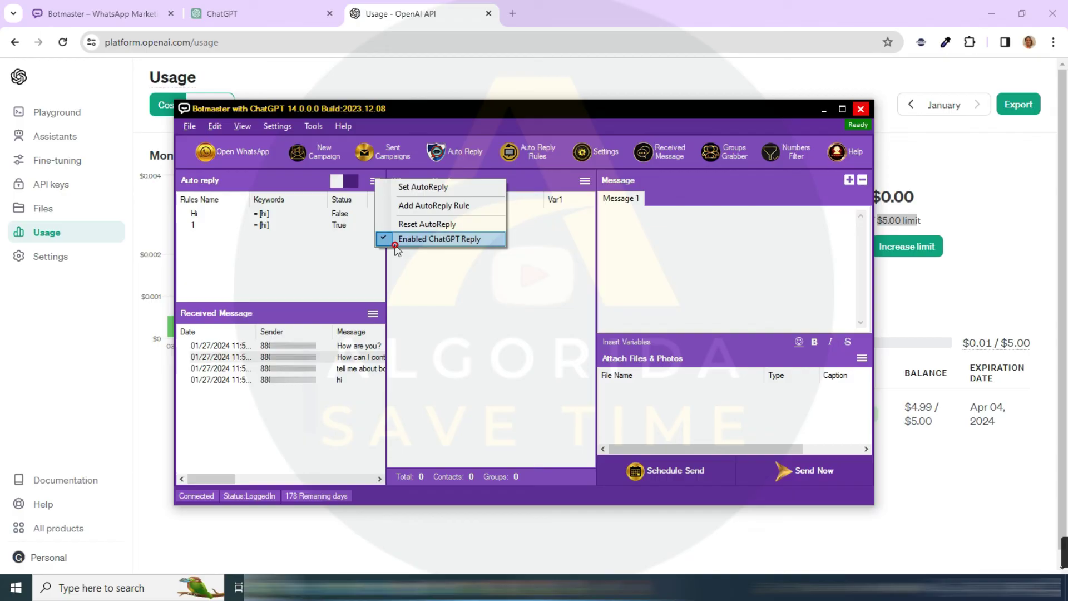
left_click(417, 243)
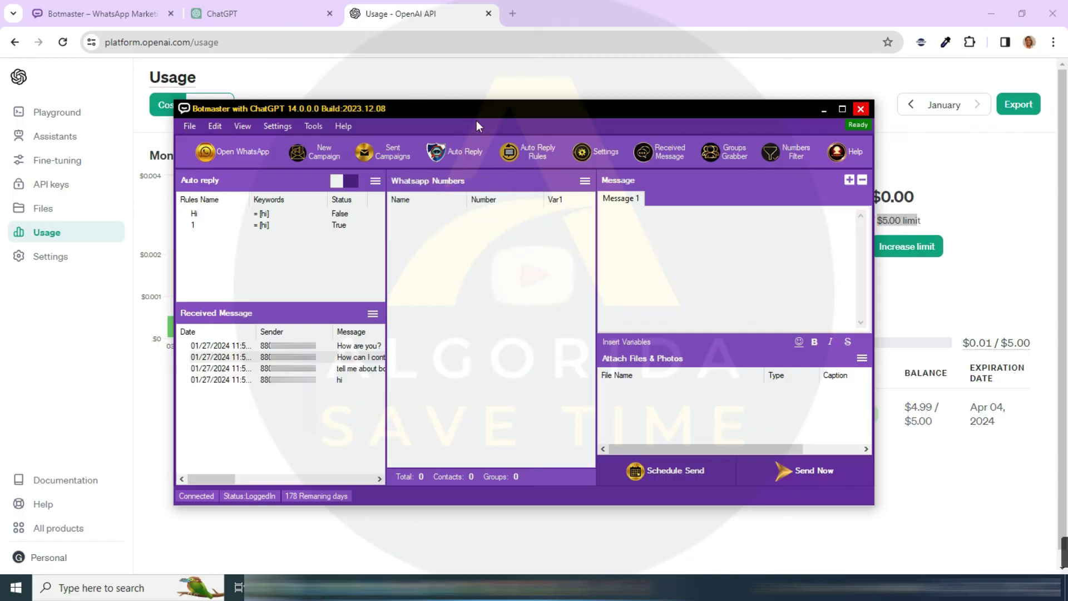
Return to the algoridadigital.com/softwares tab listing BotMaster.
left_click(134, 14)
scroll(1014, 292, "down", 1)
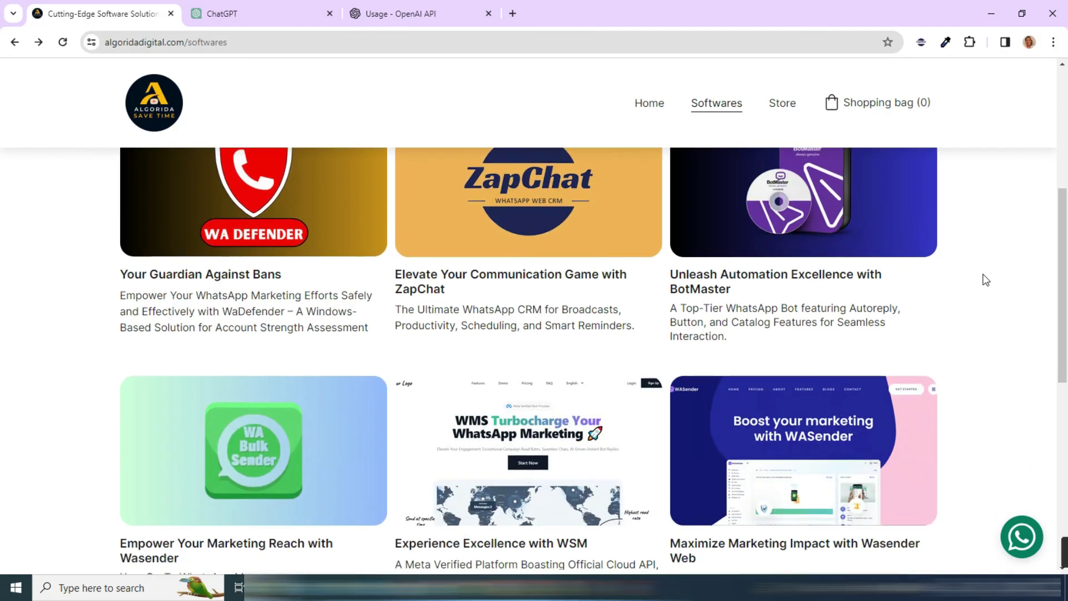